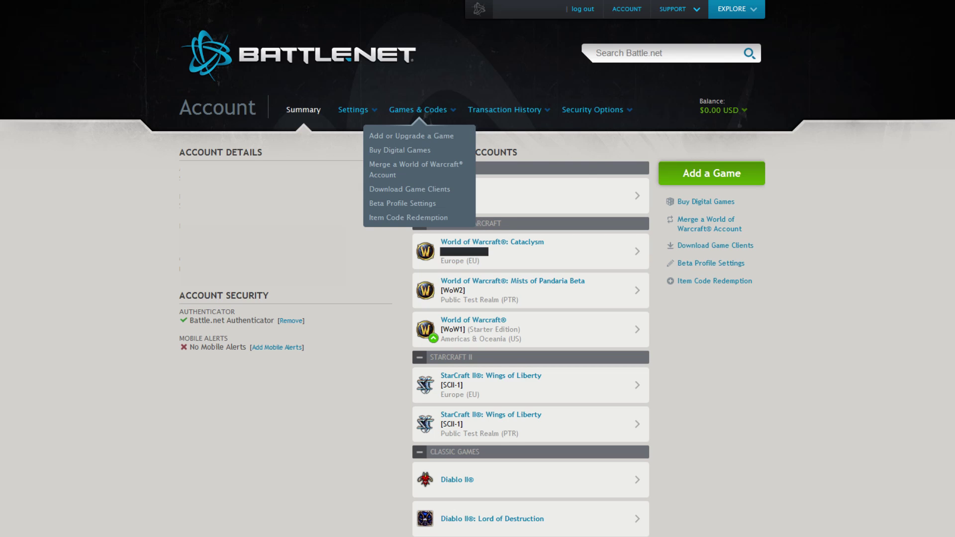
- Open the Activate a Game Key page from the Games & Codes menu
{"action": "left_click", "coordinate": [411, 136]}
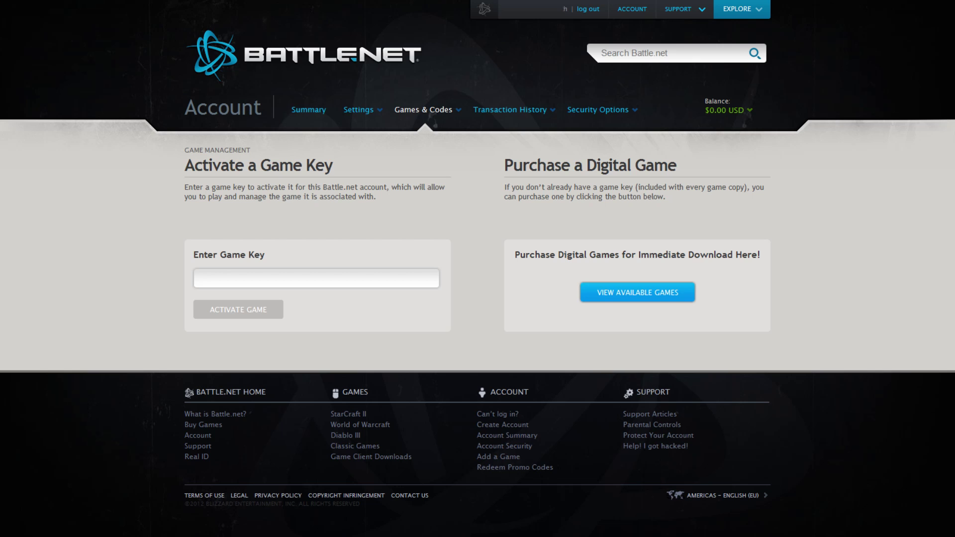
{"action": "left_click", "coordinate": [637, 291]}
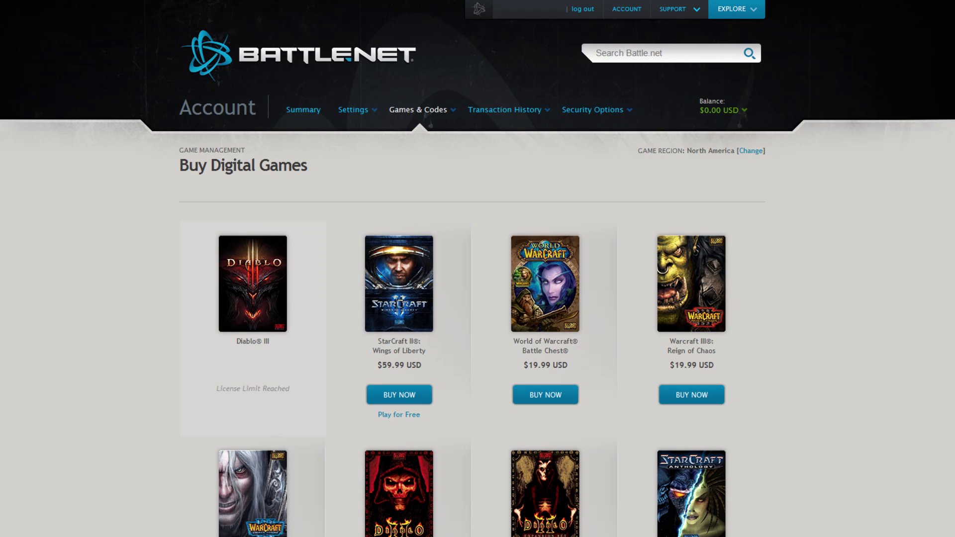
{"action": "left_click_drag", "start_coordinate": [641, 150], "coordinate": [181, 166]}
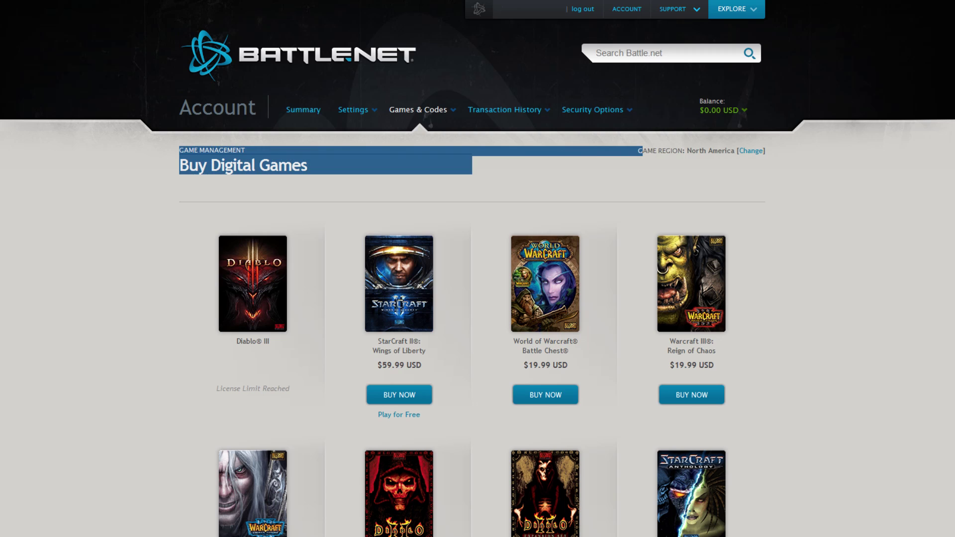
{"action": "left_click", "coordinate": [478, 187]}
{"action": "left_click", "coordinate": [751, 151]}
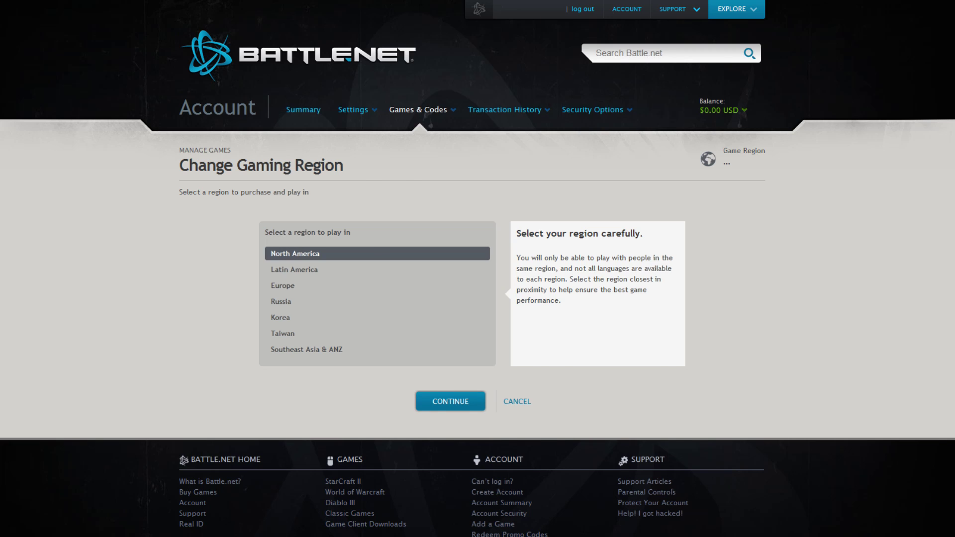
{"action": "left_click", "coordinate": [450, 400]}
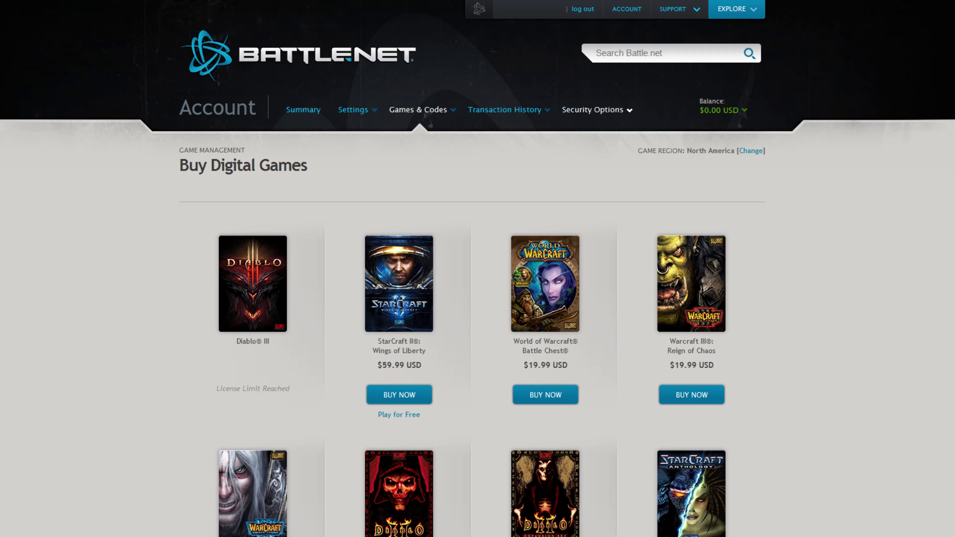
{"action": "left_click", "coordinate": [303, 110]}
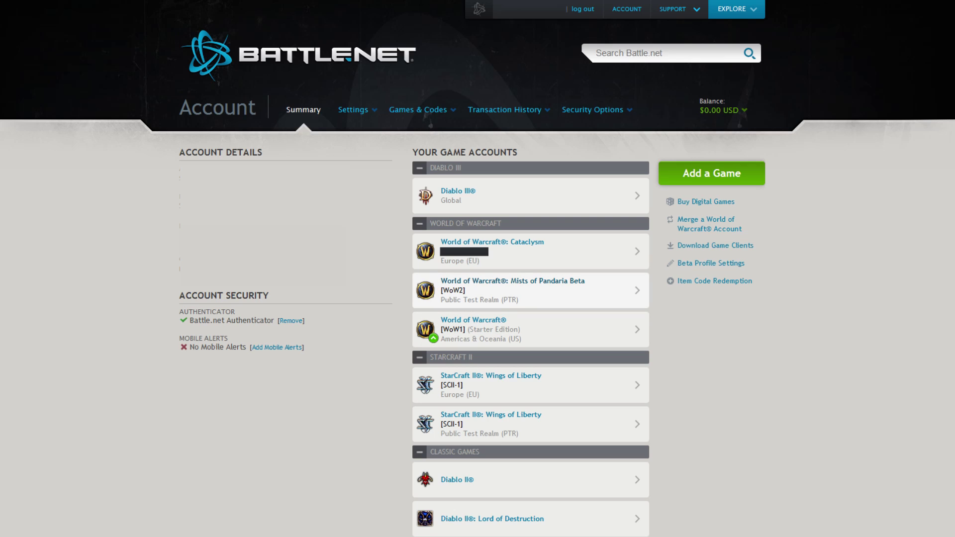
- Pick the Mists of Pandaria Beta entry and the WoW1 (US) account, then continue to character copy
{"action": "left_click", "coordinate": [512, 285]}
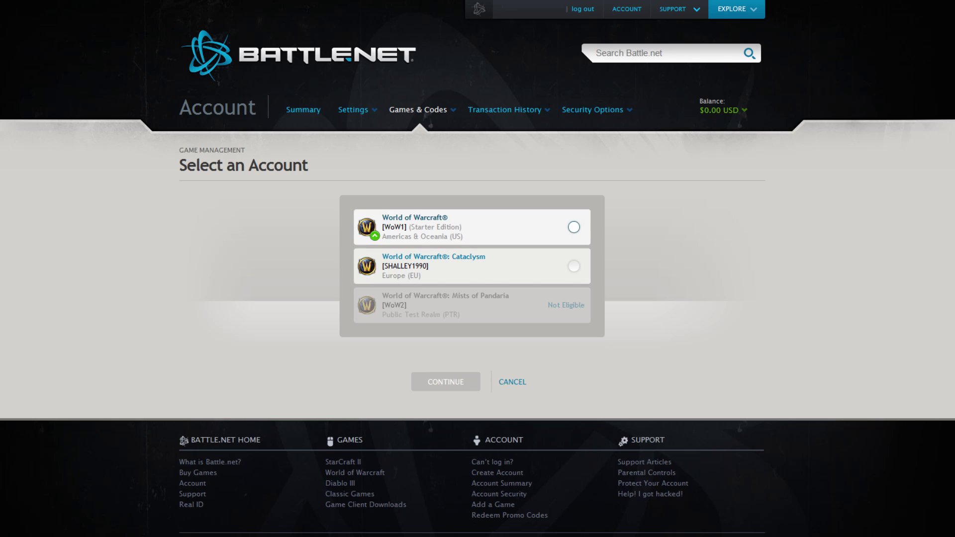
{"action": "left_click", "coordinate": [573, 227]}
{"action": "left_click", "coordinate": [445, 381]}
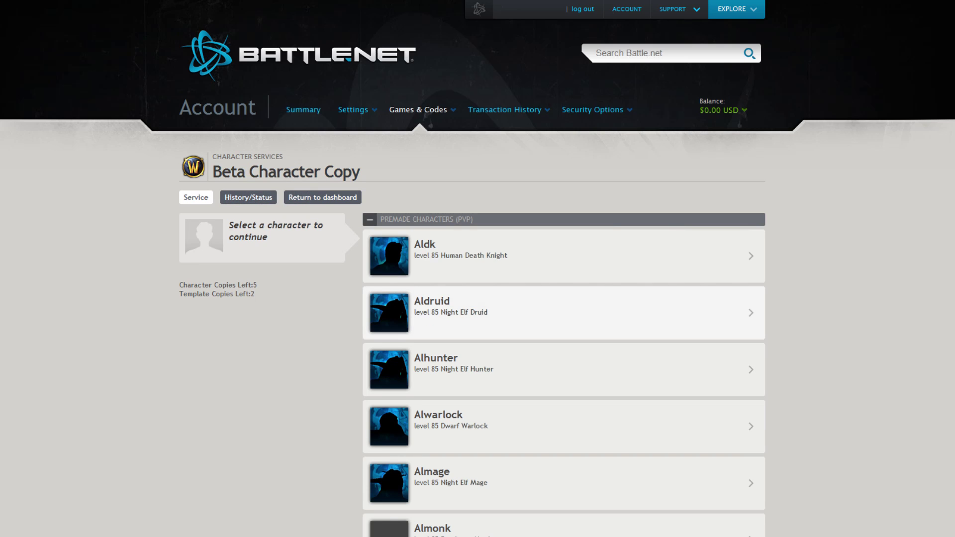
{"action": "scroll", "coordinate": [563, 269], "scroll_direction": "down", "scroll_amount": 3}
{"action": "scroll", "coordinate": [563, 269], "scroll_direction": "down", "scroll_amount": 2}
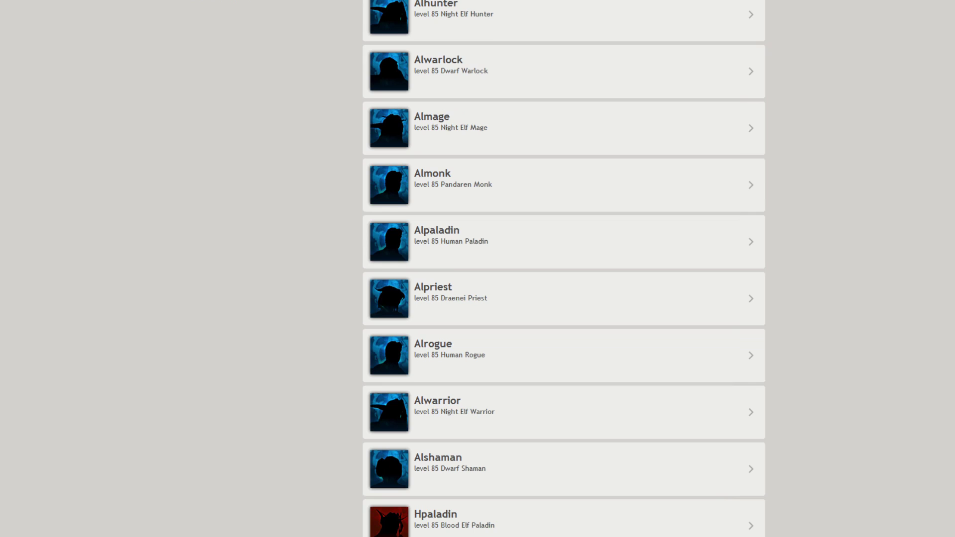
{"action": "scroll", "coordinate": [564, 269], "scroll_direction": "down", "scroll_amount": 2}
{"action": "scroll", "coordinate": [563, 269], "scroll_direction": "down", "scroll_amount": 3}
{"action": "scroll", "coordinate": [563, 269], "scroll_direction": "down", "scroll_amount": 2}
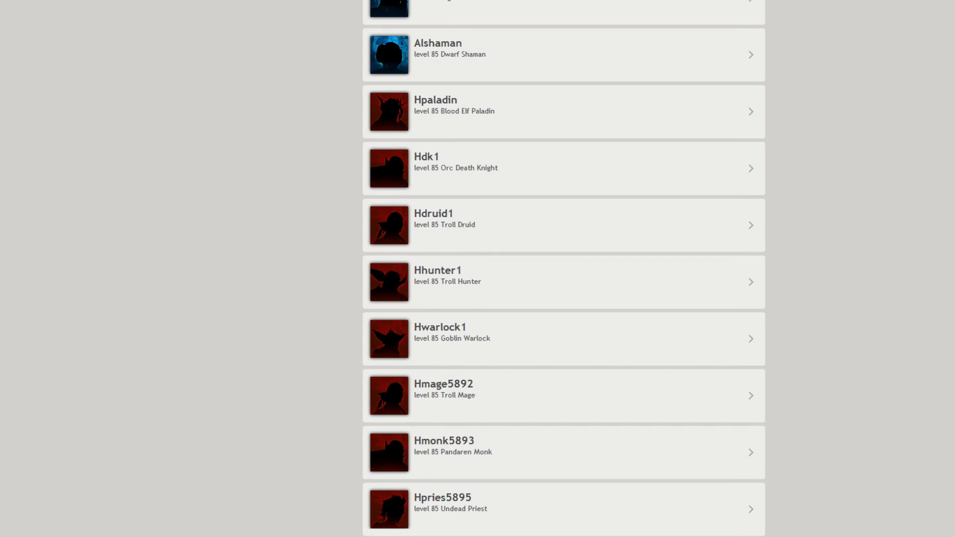
{"action": "scroll", "coordinate": [563, 268], "scroll_direction": "down", "scroll_amount": 3}
{"action": "scroll", "coordinate": [563, 268], "scroll_direction": "down", "scroll_amount": 3}
{"action": "scroll", "coordinate": [563, 269], "scroll_direction": "down", "scroll_amount": 2}
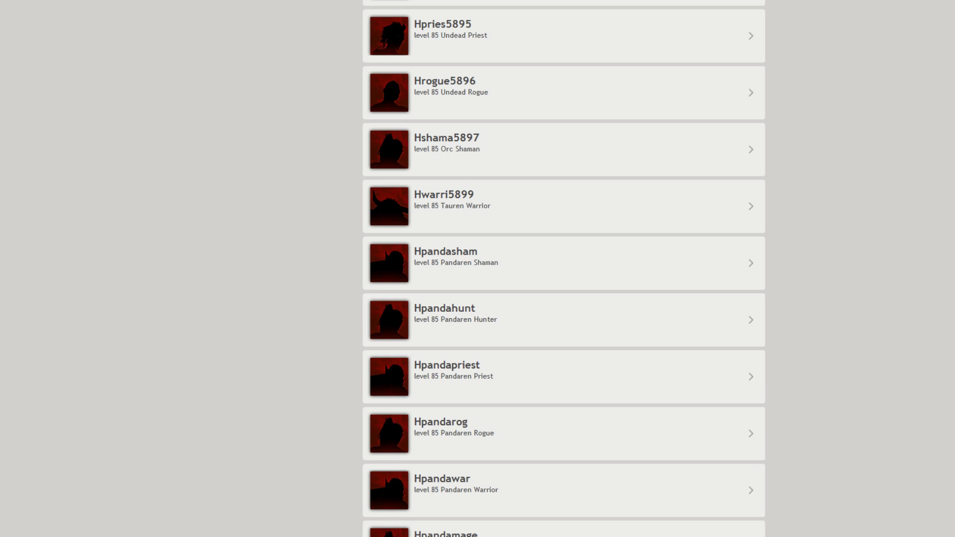
{"action": "scroll", "coordinate": [563, 268], "scroll_direction": "down", "scroll_amount": 3}
{"action": "scroll", "coordinate": [563, 269], "scroll_direction": "down", "scroll_amount": 1}
{"action": "scroll", "coordinate": [563, 269], "scroll_direction": "down", "scroll_amount": 2}
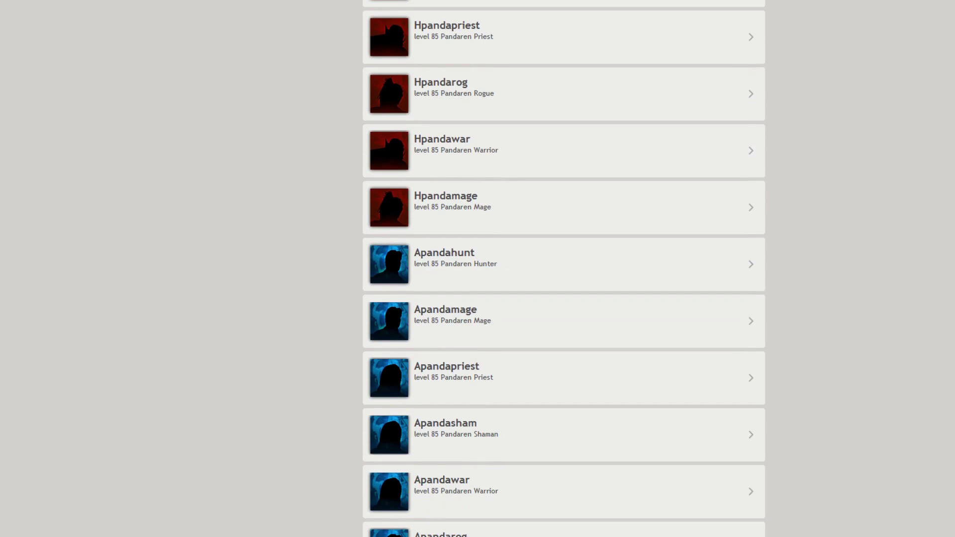
{"action": "scroll", "coordinate": [564, 269], "scroll_direction": "down", "scroll_amount": 2}
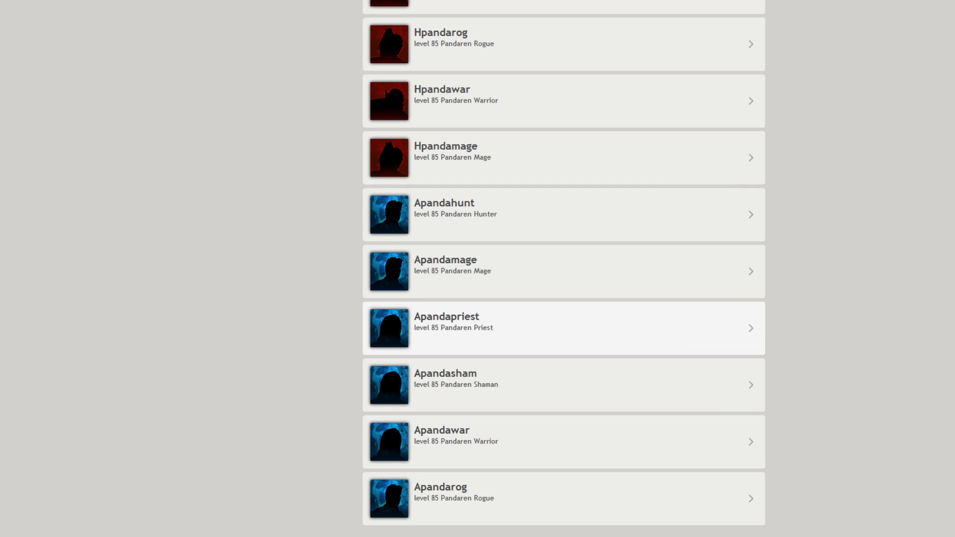
- Submit a copy of premade Pandaren hunter Apandahunt to the Gilneas (US) realm
{"action": "left_click", "coordinate": [563, 214]}
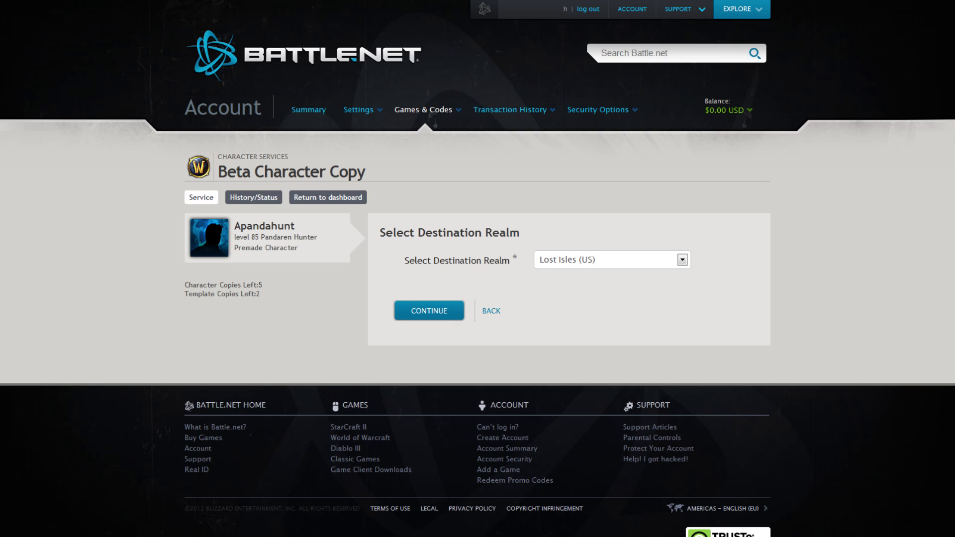
{"action": "left_click", "coordinate": [612, 260]}
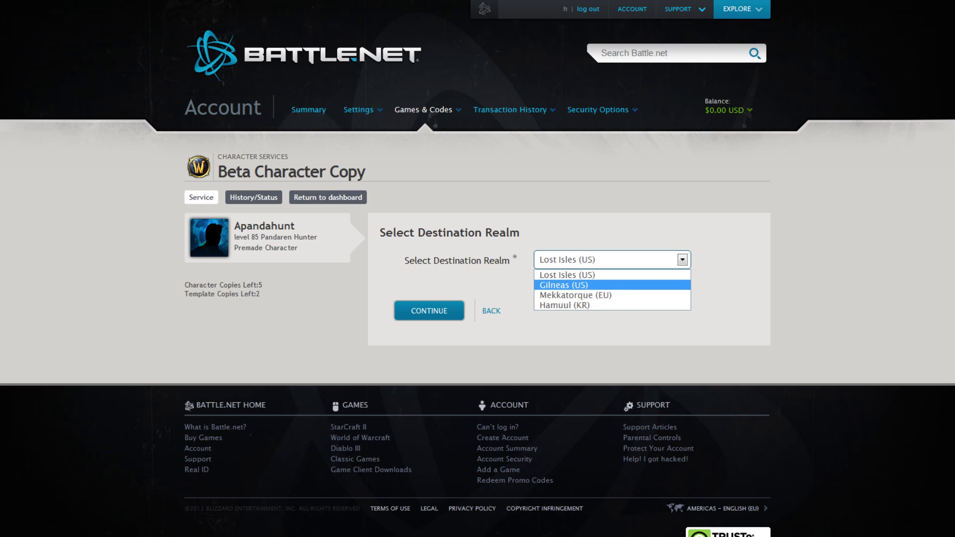
{"action": "left_click", "coordinate": [563, 285]}
{"action": "left_click", "coordinate": [429, 311]}
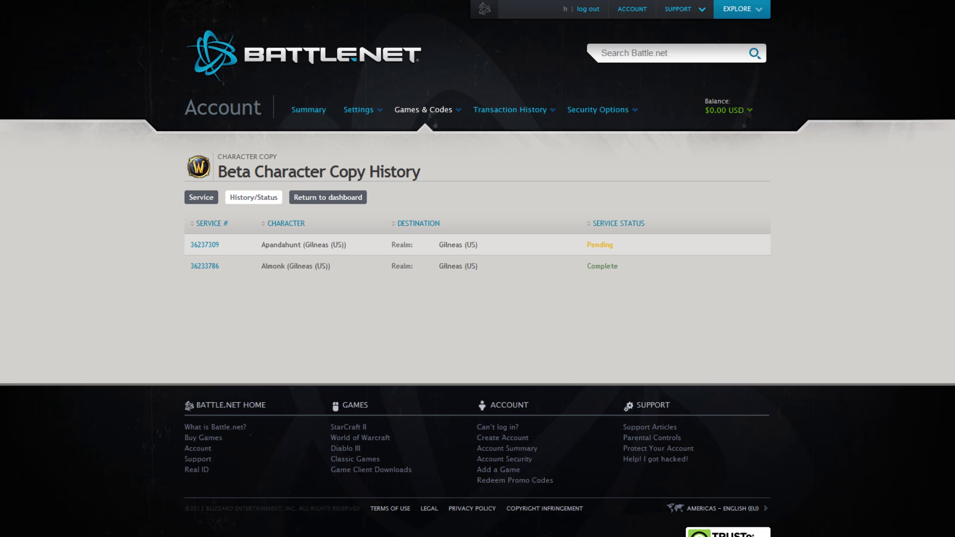
- Review the copy history showing Apandahunt pending, then shrink the browser window aside
{"action": "left_click_drag", "start_coordinate": [277, 267], "coordinate": [463, 266]}
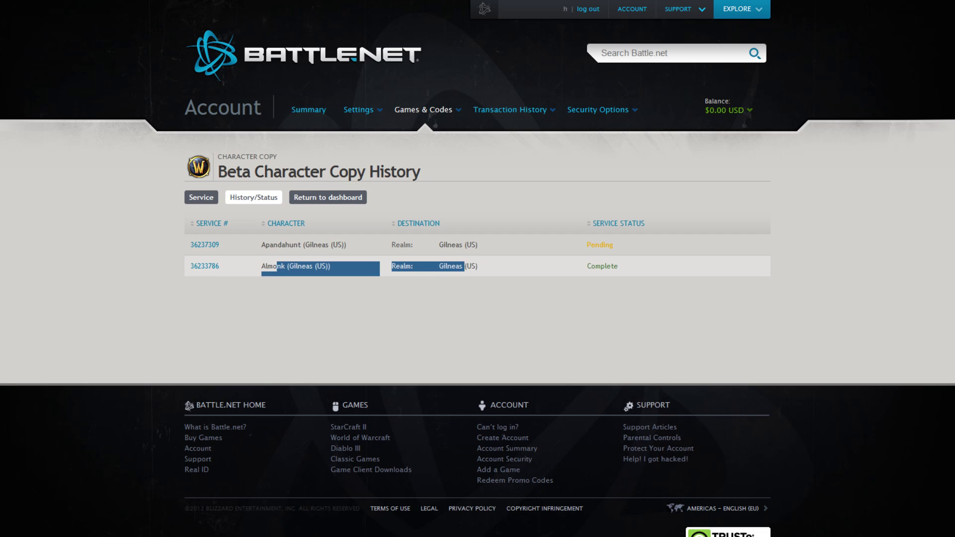
{"action": "left_click", "coordinate": [478, 314]}
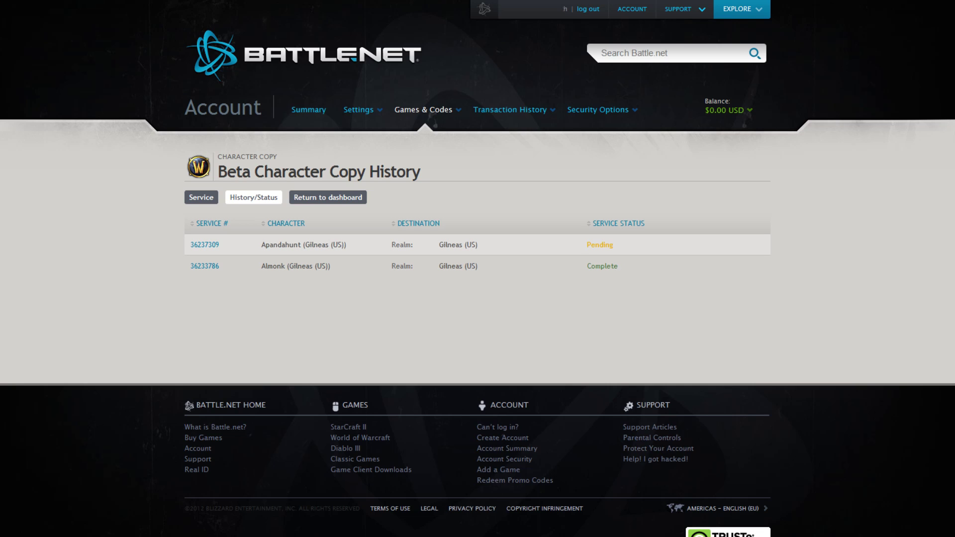
{"action": "left_click_drag", "start_coordinate": [270, 246], "coordinate": [343, 244]}
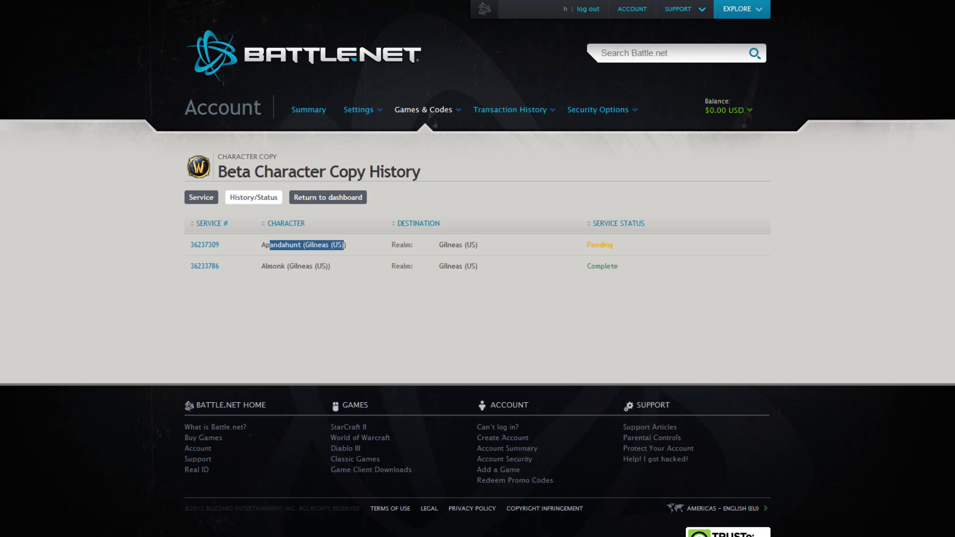
{"action": "left_click_drag", "start_coordinate": [478, 3], "coordinate": [597, 4]}
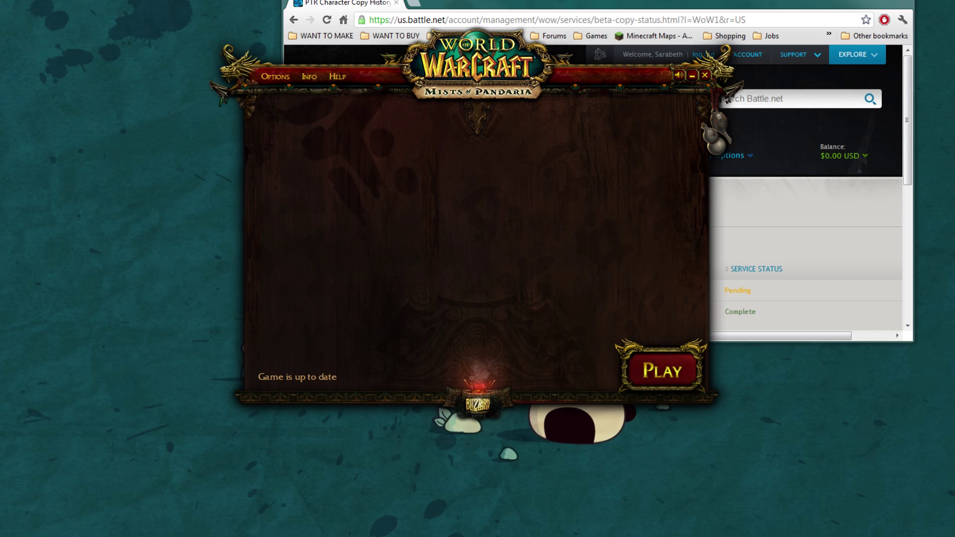
- Start World of Warcraft and log in with the saved password to Gilneas (US) character select
{"action": "left_click", "coordinate": [662, 370]}
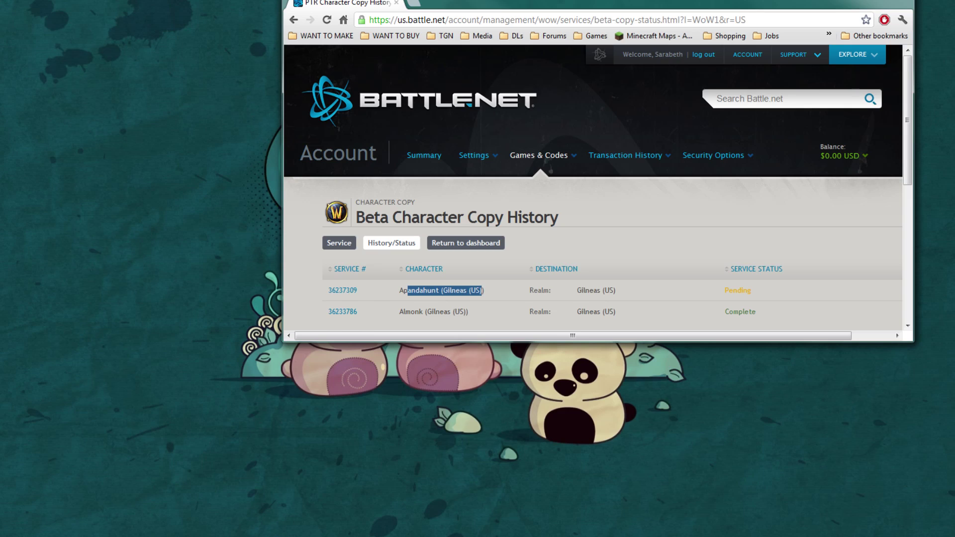
{"action": "key", "text": "alt+Tab"}
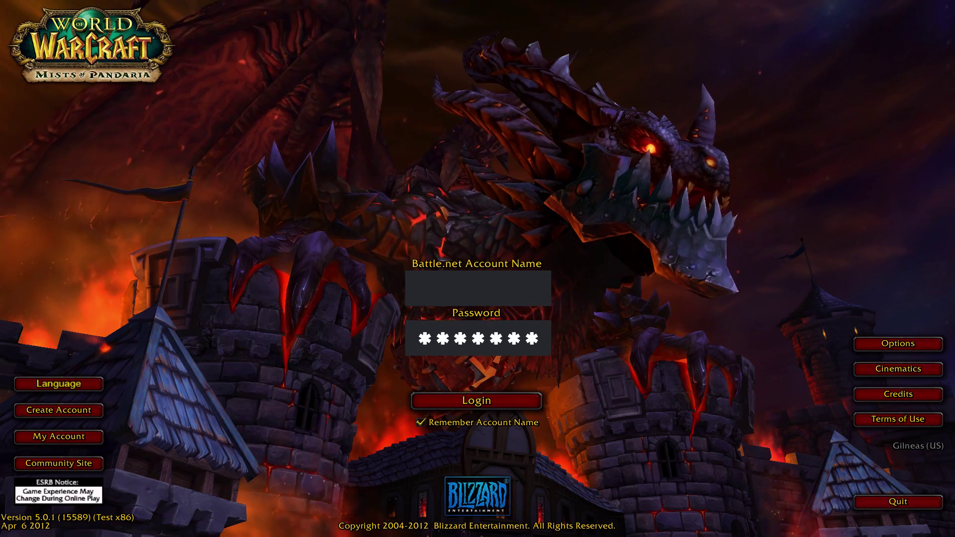
{"action": "key", "text": "Return"}
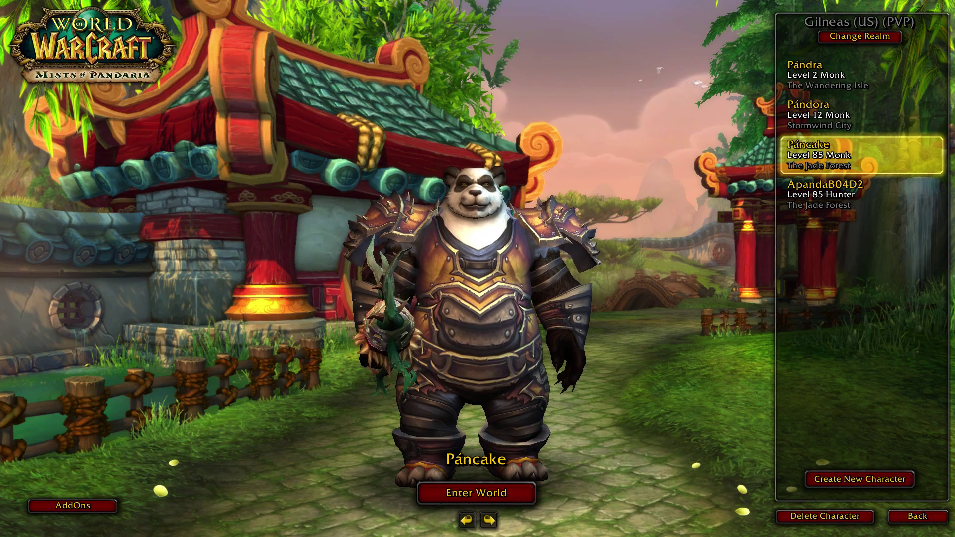
- Preview Hunter ApandaB04D2, briefly compare with Monk Páncake, then reselect the Hunter
{"action": "left_click", "coordinate": [857, 194]}
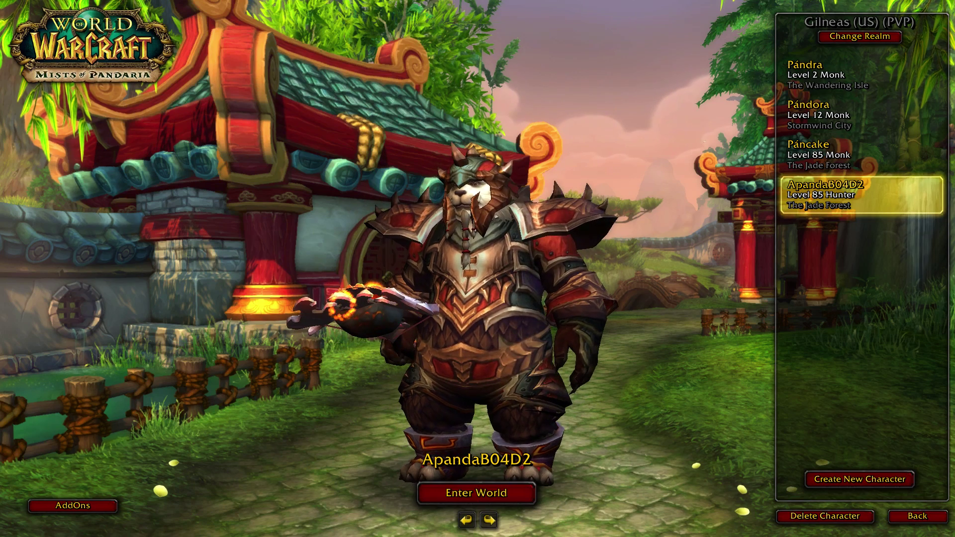
{"action": "mouse_move", "coordinate": [477, 299]}
{"action": "left_mouse_down"}
{"action": "mouse_move", "coordinate": [373, 298]}
{"action": "mouse_move", "coordinate": [477, 298]}
{"action": "left_mouse_up"}
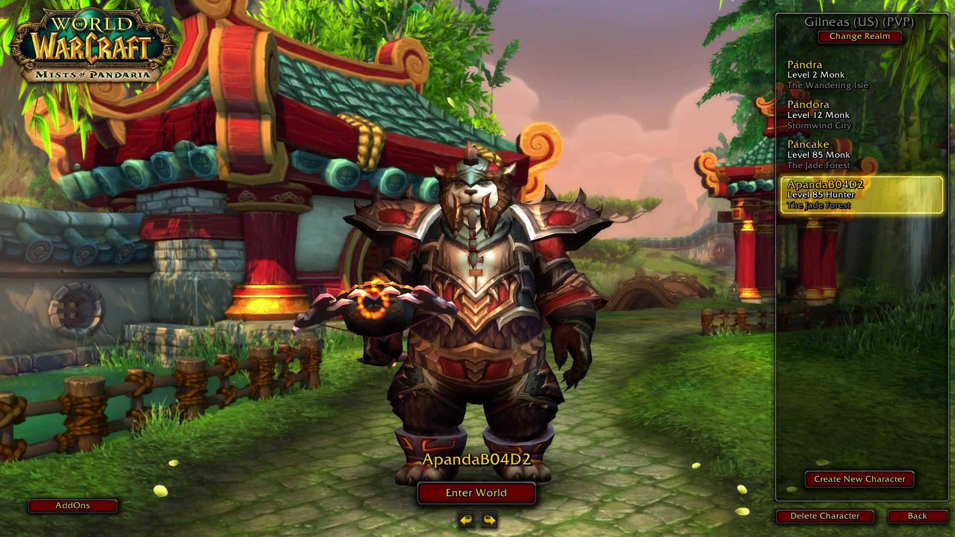
{"action": "left_click", "coordinate": [862, 155]}
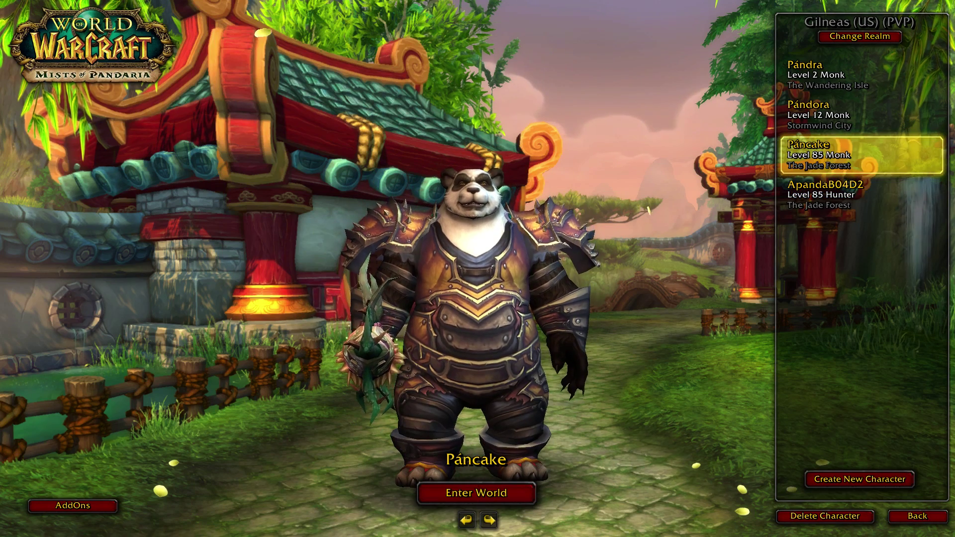
{"action": "left_click_drag", "start_coordinate": [478, 298], "coordinate": [373, 298]}
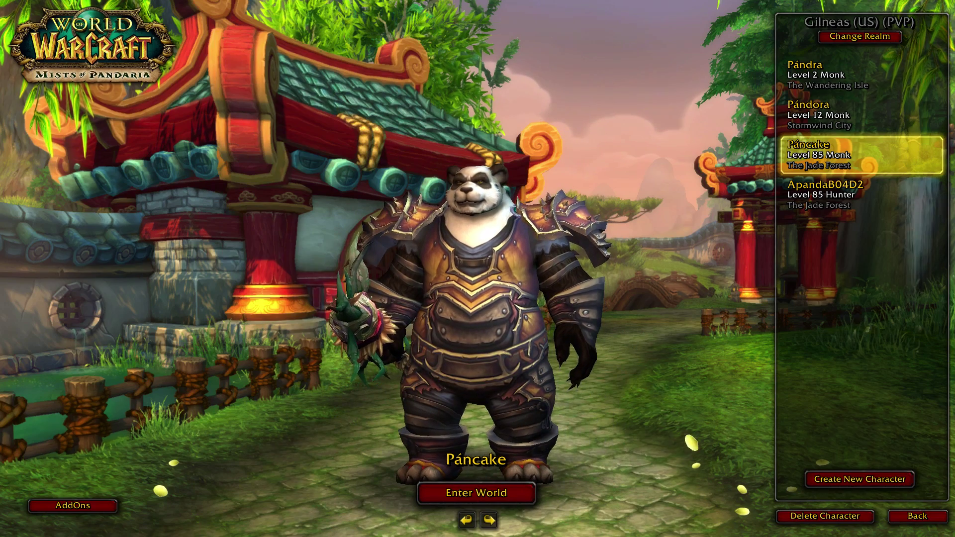
{"action": "left_click", "coordinate": [862, 194]}
- Rotate the ApandaB04D2 model to view its armour from every side
{"action": "left_click_drag", "start_coordinate": [418, 299], "coordinate": [522, 299]}
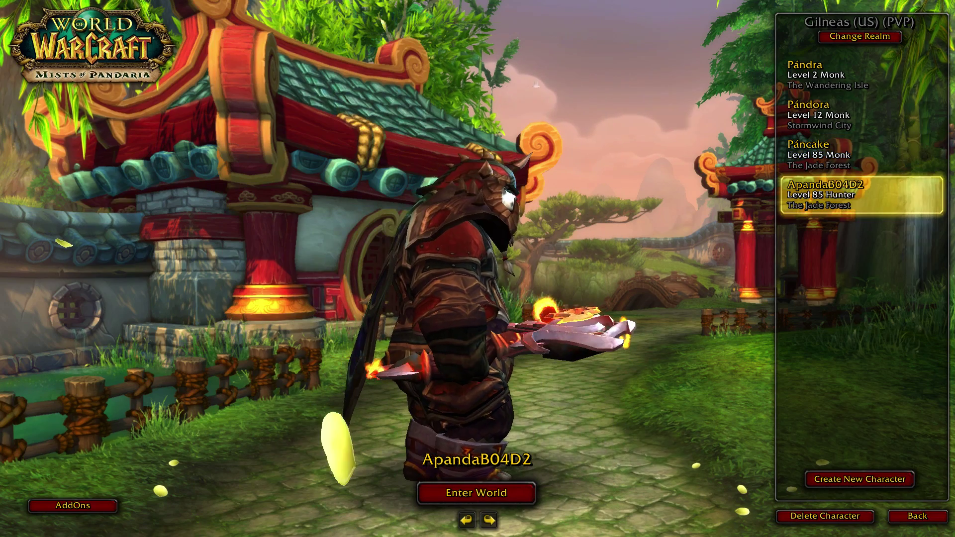
{"action": "left_click_drag", "start_coordinate": [418, 299], "coordinate": [522, 298]}
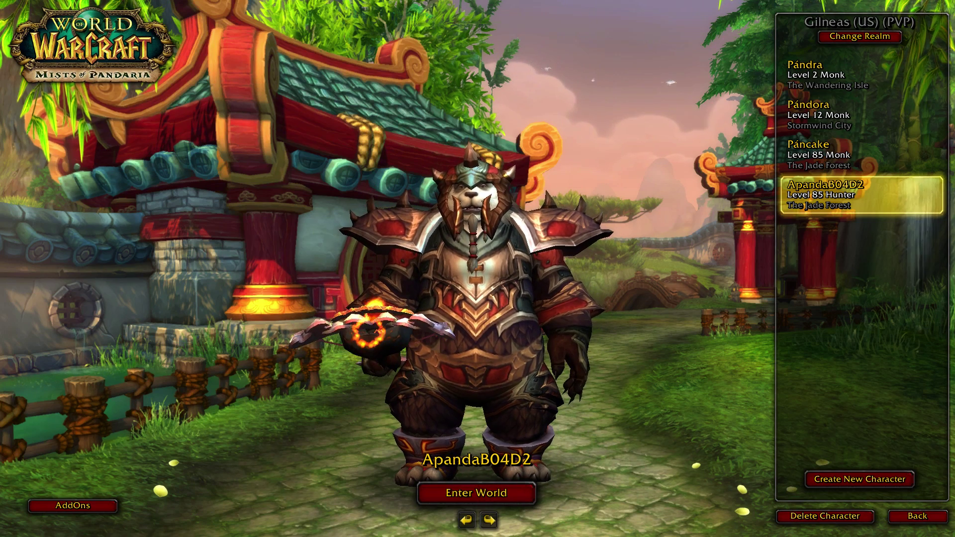
{"action": "left_click_drag", "start_coordinate": [418, 299], "coordinate": [522, 298]}
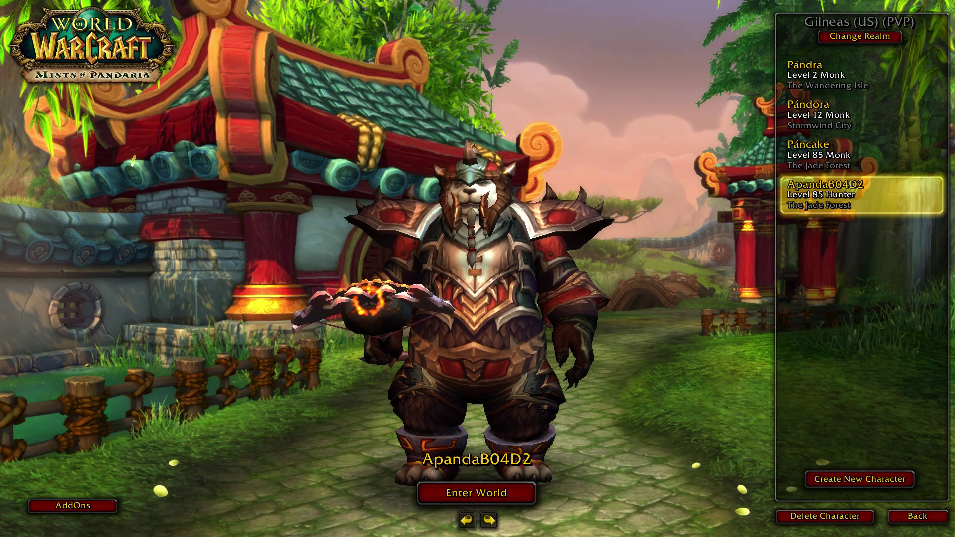
{"action": "mouse_move", "coordinate": [418, 299]}
{"action": "left_mouse_down"}
{"action": "mouse_move", "coordinate": [523, 299]}
{"action": "mouse_move", "coordinate": [417, 298]}
{"action": "left_mouse_up"}
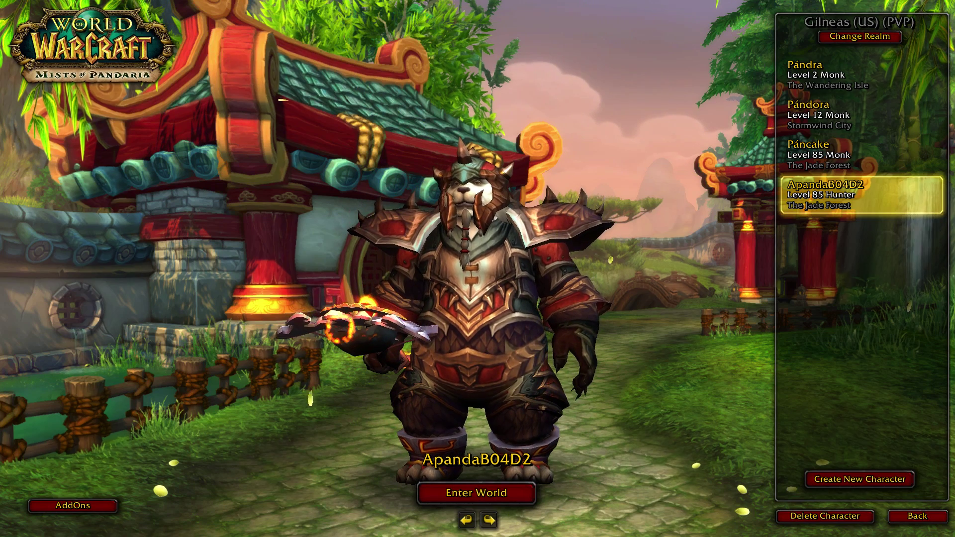
{"action": "mouse_move", "coordinate": [418, 298]}
{"action": "left_mouse_down"}
{"action": "mouse_move", "coordinate": [522, 299]}
{"action": "mouse_move", "coordinate": [448, 298]}
{"action": "left_mouse_up"}
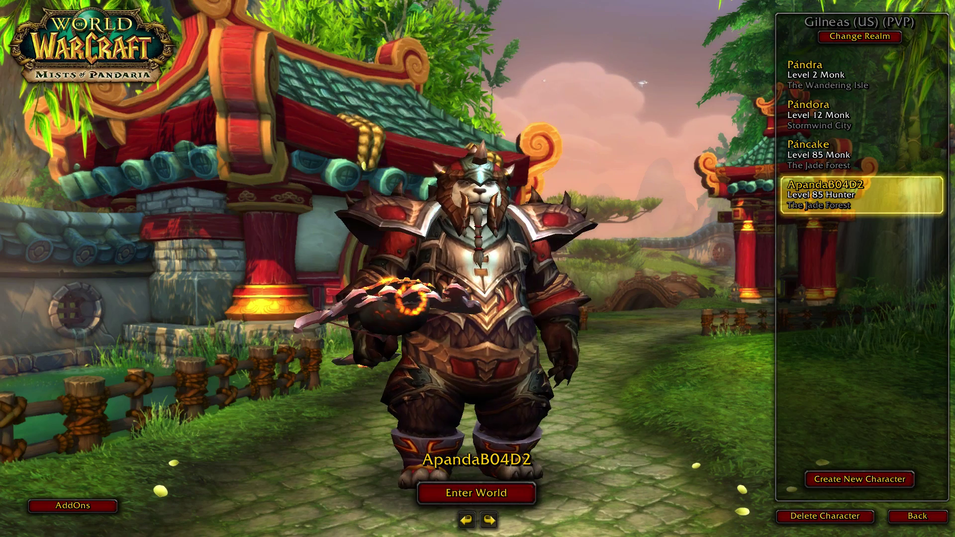
- Select Páncake, the level 85 Monk in The Jade Forest, and spin its model around
{"action": "left_click", "coordinate": [862, 154]}
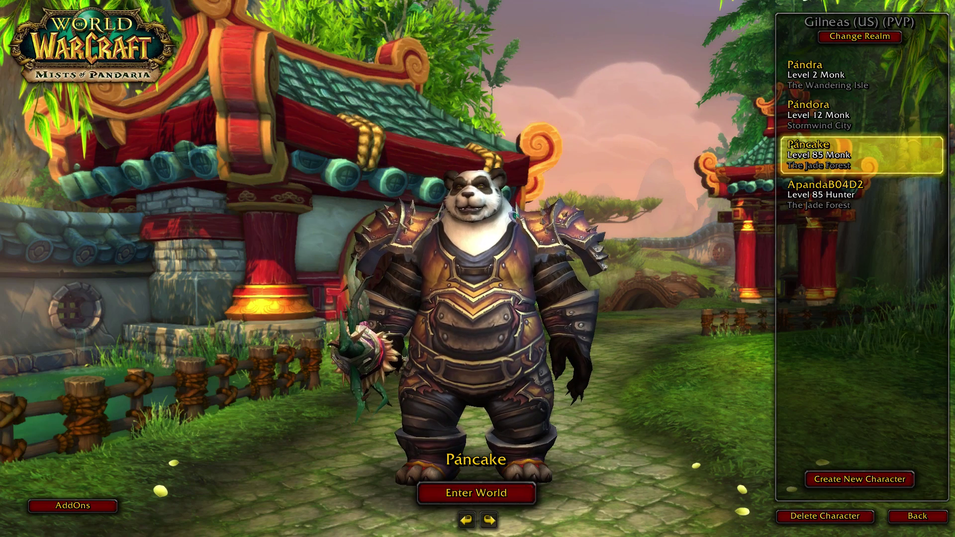
{"action": "left_click_drag", "start_coordinate": [417, 313], "coordinate": [537, 314]}
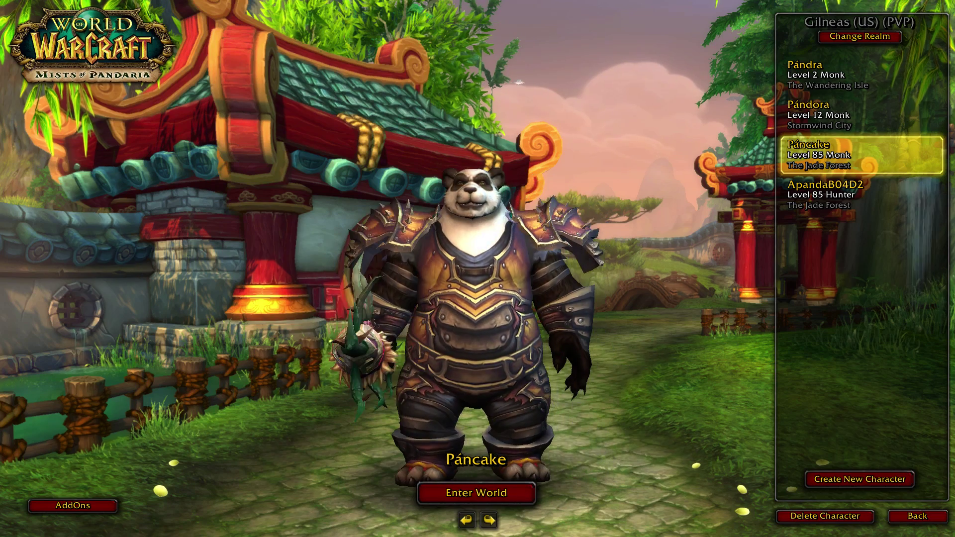
{"action": "left_click_drag", "start_coordinate": [417, 314], "coordinate": [537, 313]}
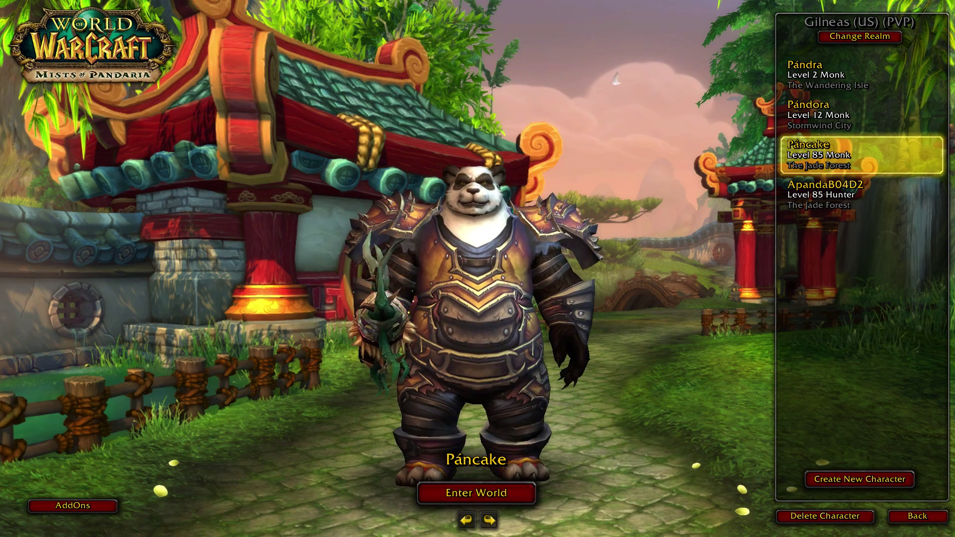